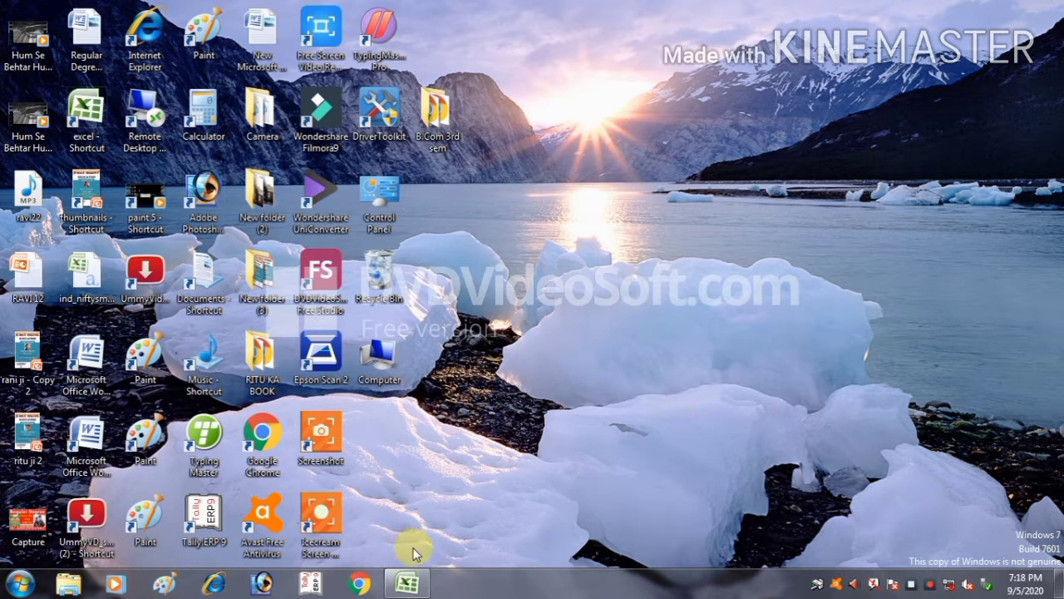
# Switch to the MARKSHEET workbook in Excel and dismiss each Windows color scheme prompt without choosing an option.
pyautogui.click(408, 585)
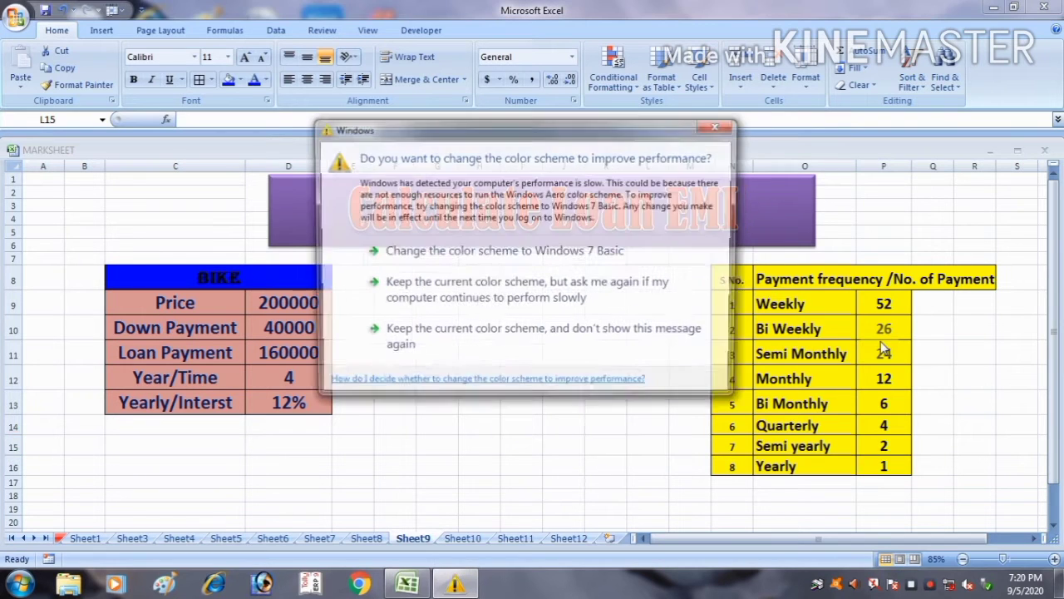
pyautogui.click(720, 125)
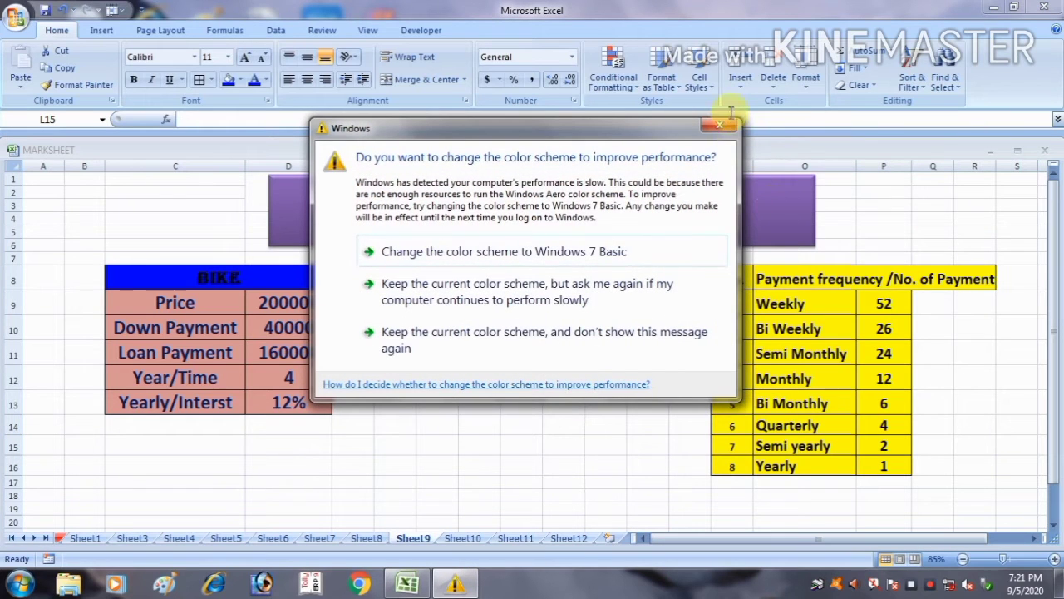
pyautogui.click(719, 125)
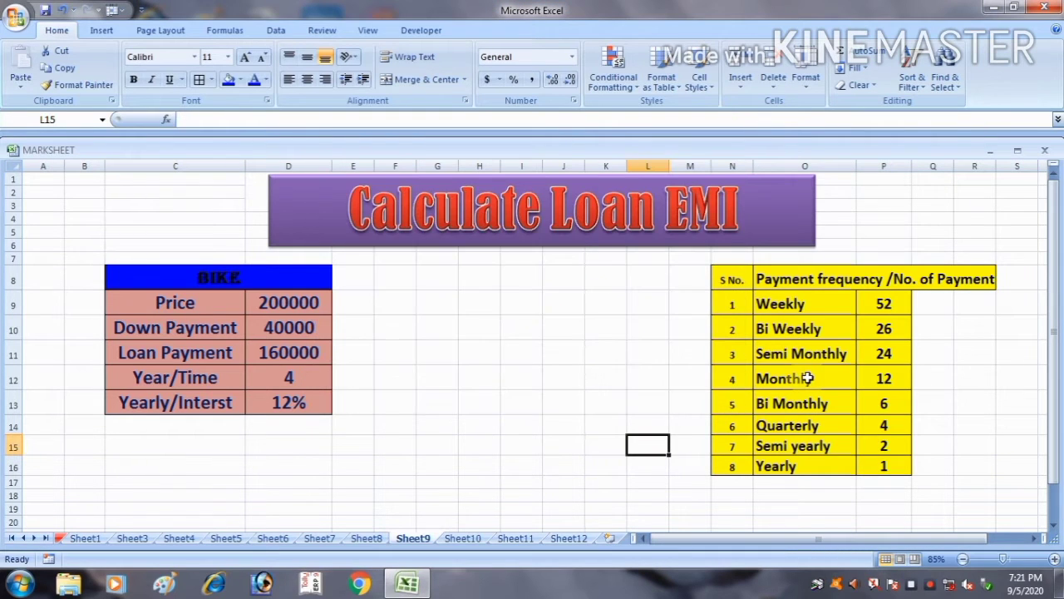
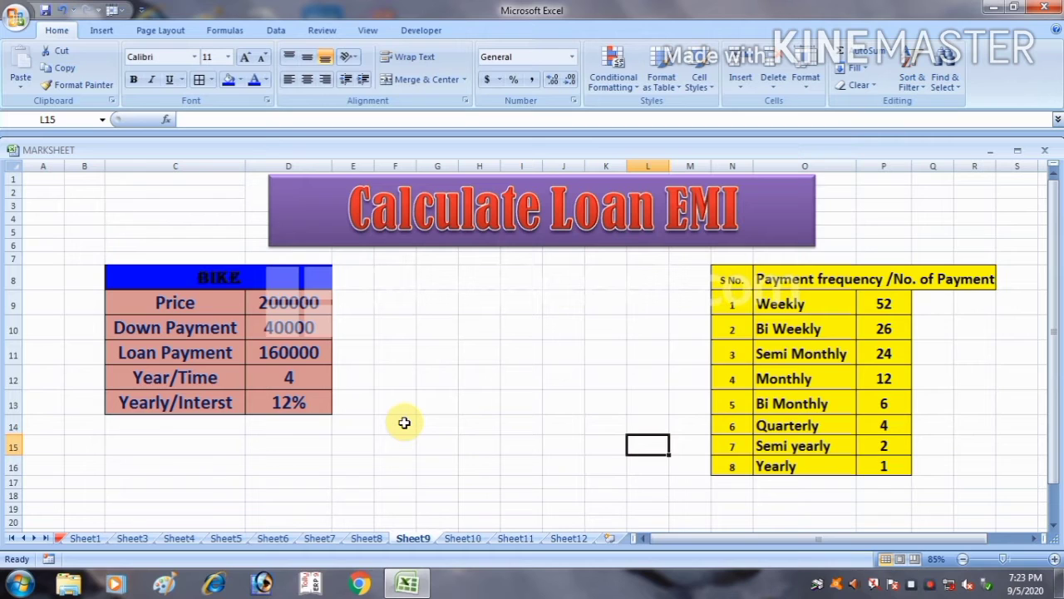
pyautogui.scroll(-1, 202, 299)
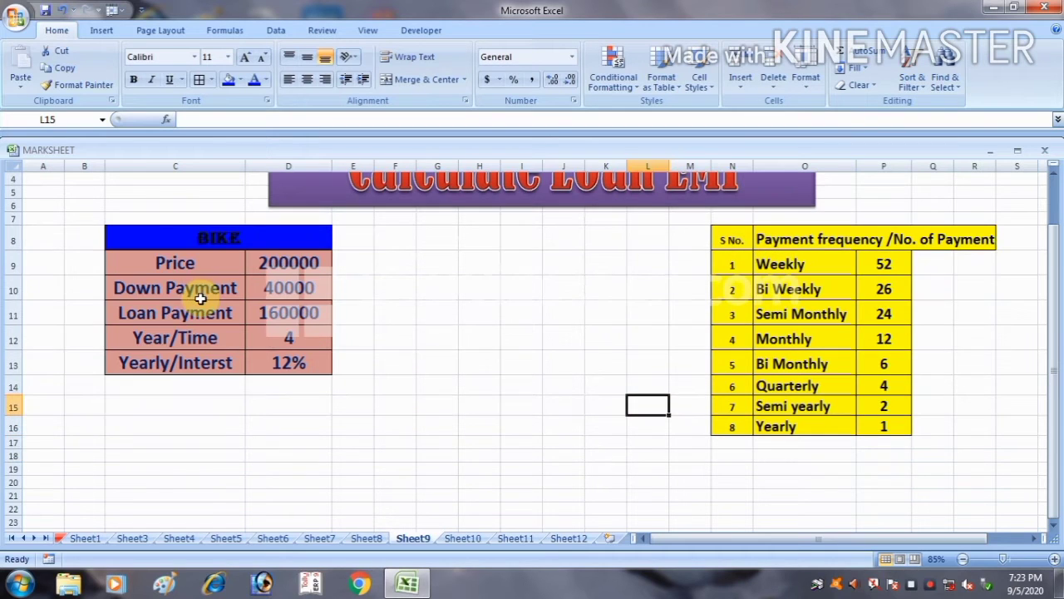
pyautogui.click(260, 239)
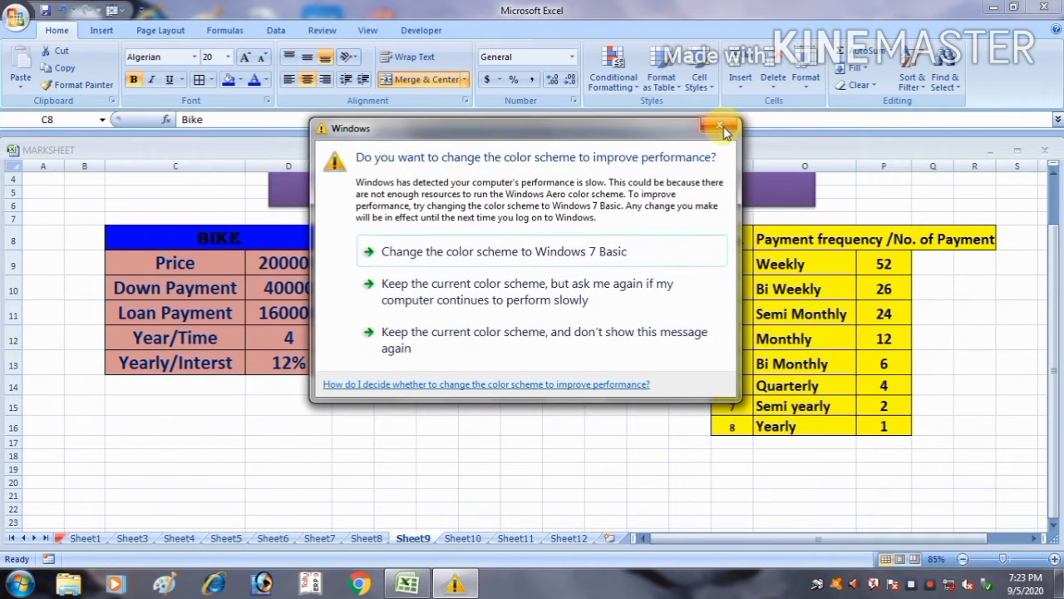
pyautogui.click(719, 127)
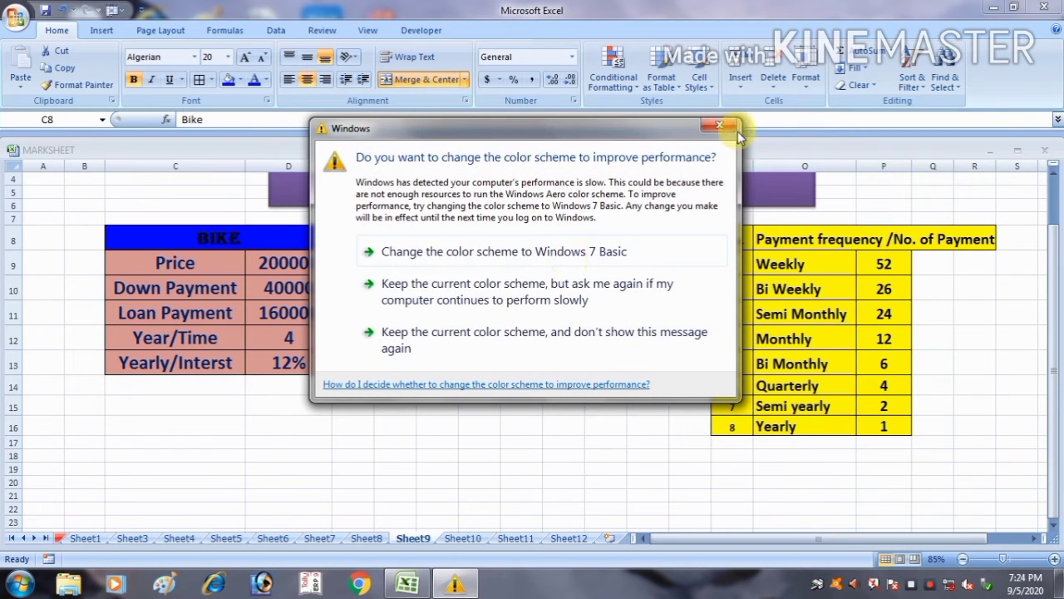
pyautogui.click(721, 128)
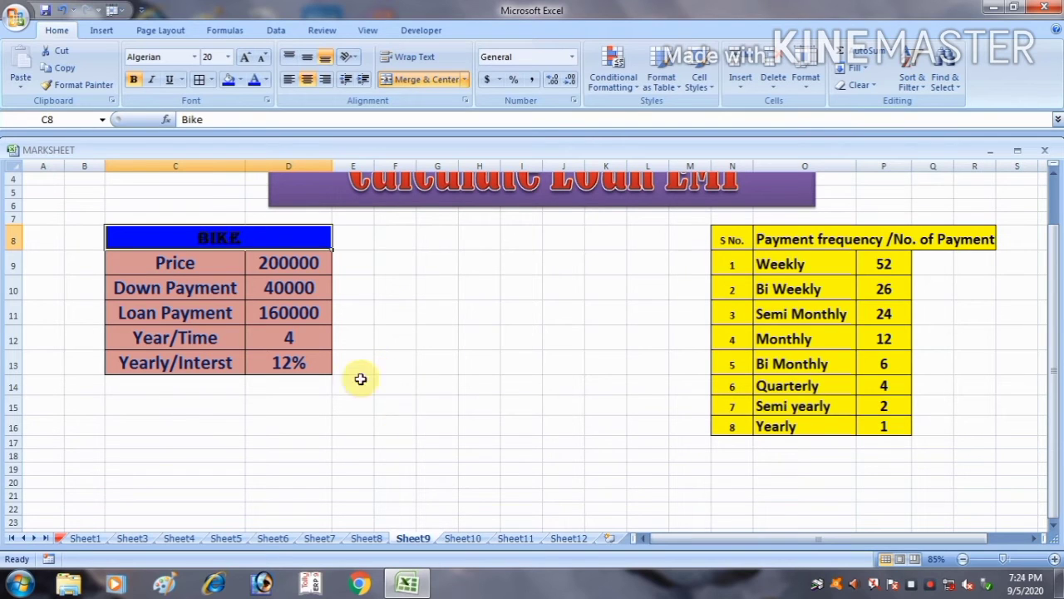
# Begin a PMT formula in cell F11 with the yearly interest in D13 divided by 12 as the rate.
pyautogui.click(248, 367)
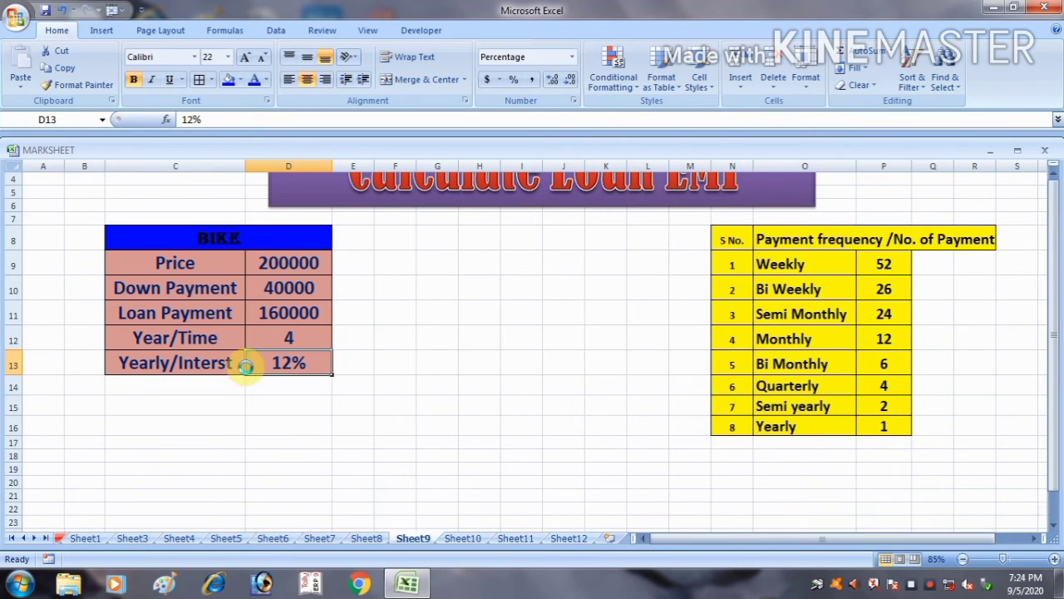
pyautogui.scroll(1, 246, 367)
pyautogui.keyDown('ctrl'); pyautogui.scroll(1, 246, 366); pyautogui.keyUp('ctrl')
pyautogui.keyDown('ctrl'); pyautogui.scroll(1, 246, 367); pyautogui.keyUp('ctrl')
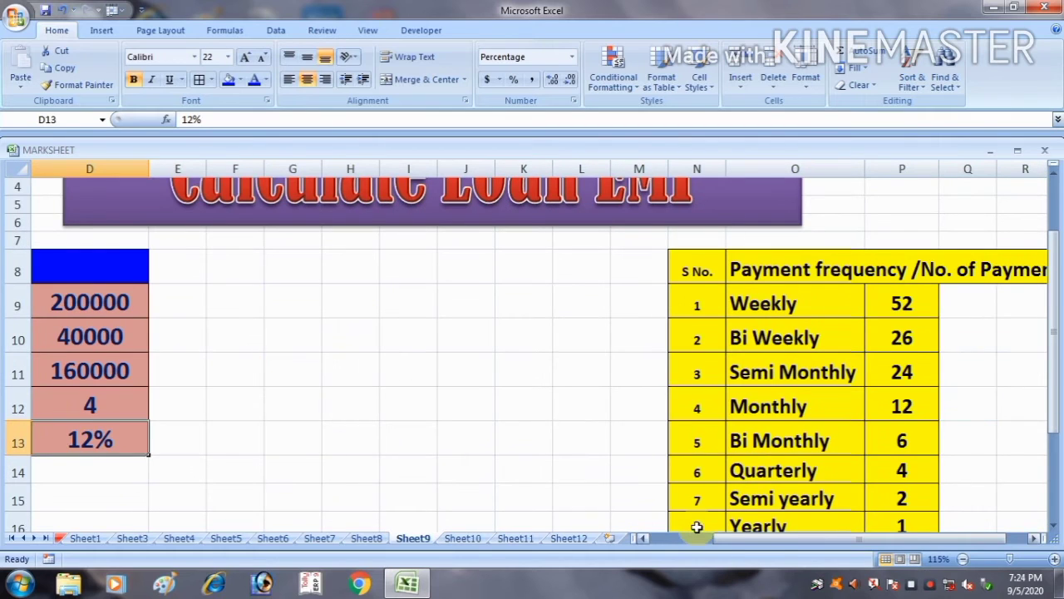
pyautogui.moveTo(725, 539); pyautogui.dragTo(672, 541)
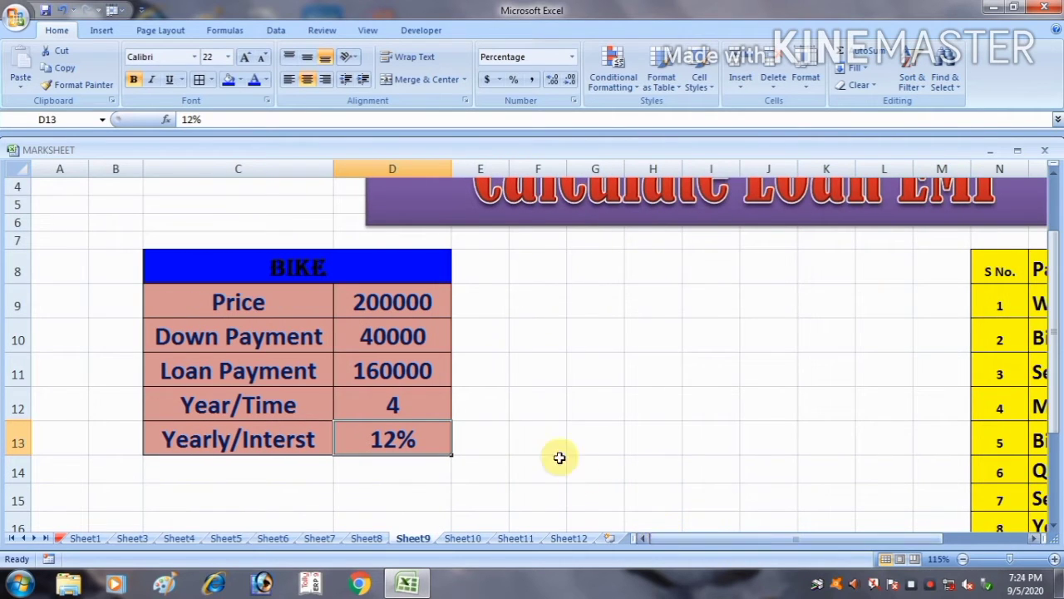
pyautogui.click(549, 434)
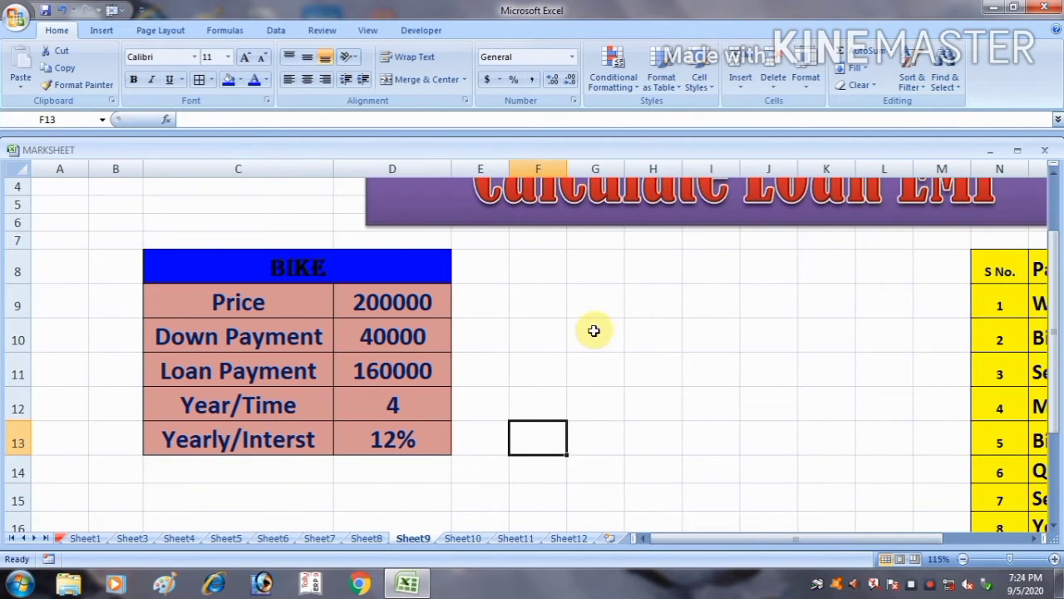
pyautogui.click(537, 378)
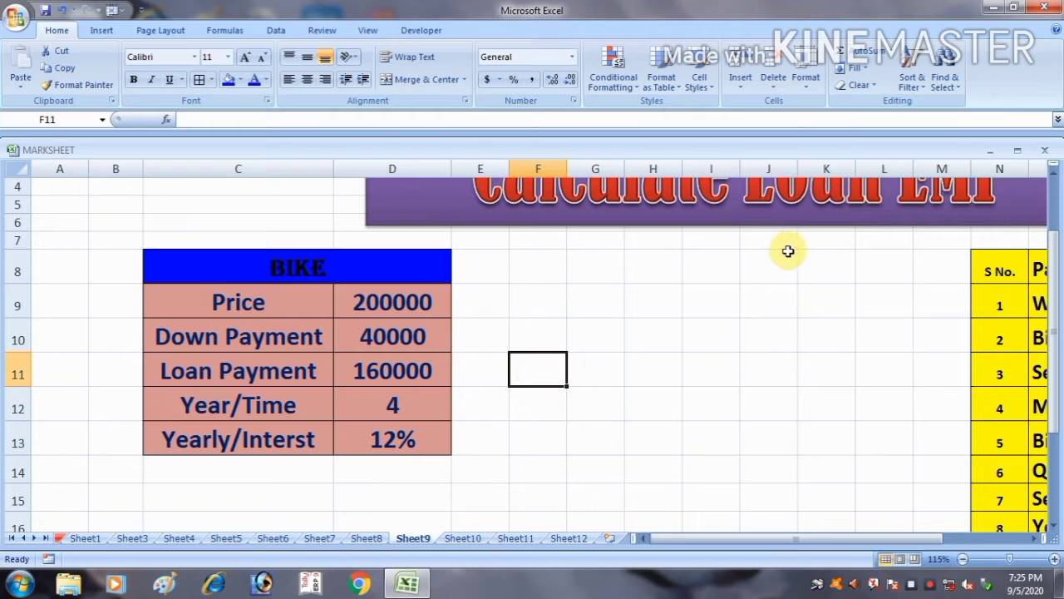
pyautogui.write('=pmt')
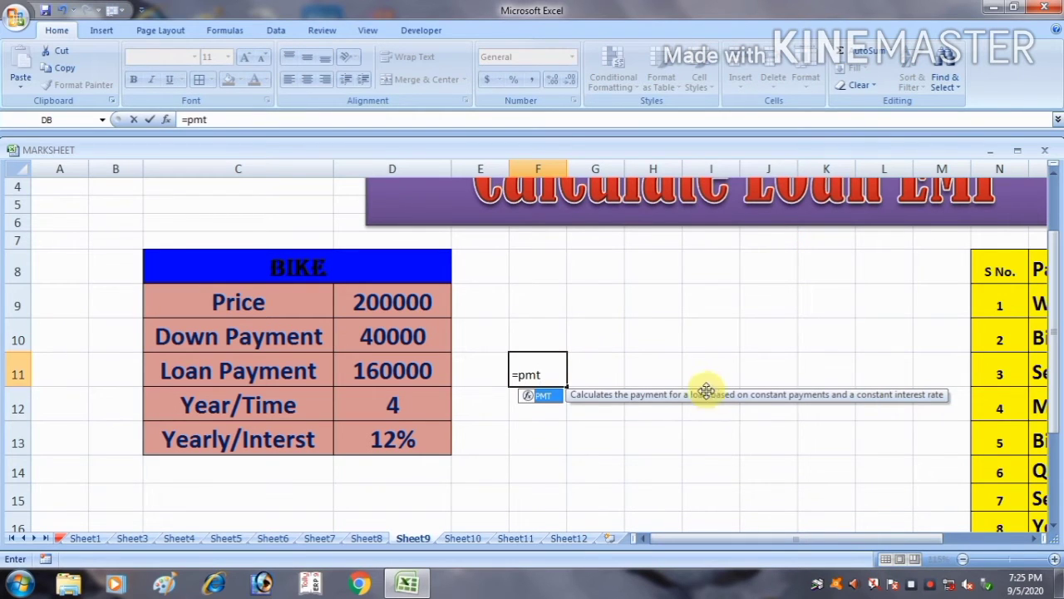
pyautogui.doubleClick(543, 395)
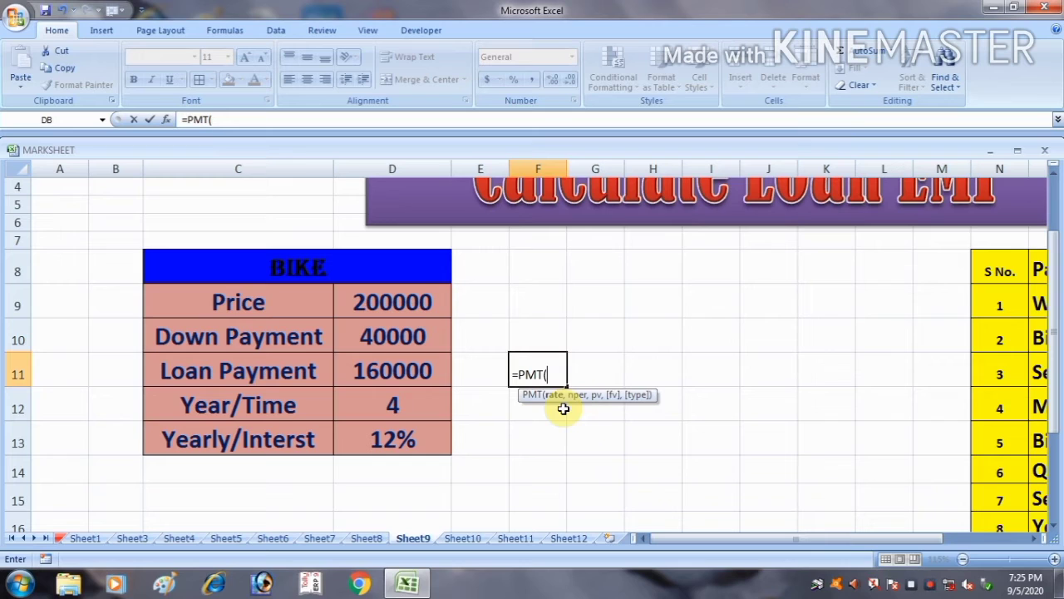
pyautogui.click(402, 442)
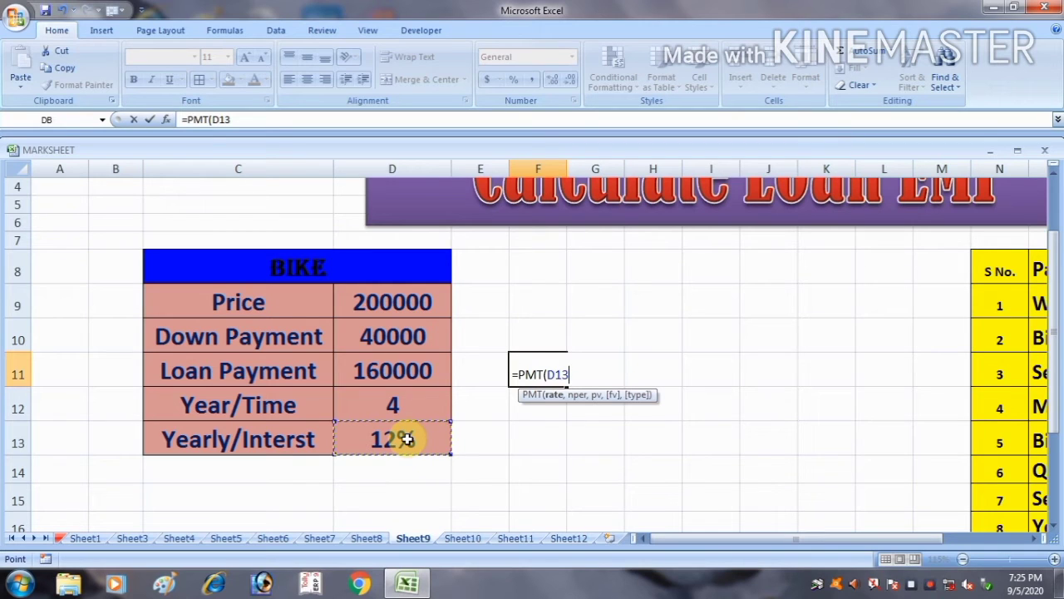
pyautogui.write('/')
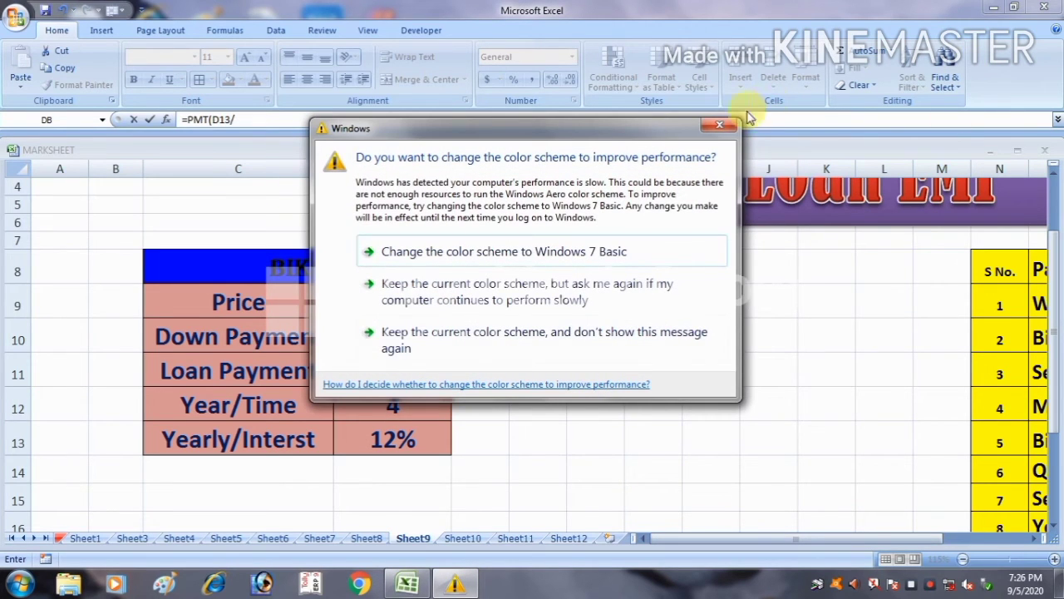
pyautogui.click(721, 125)
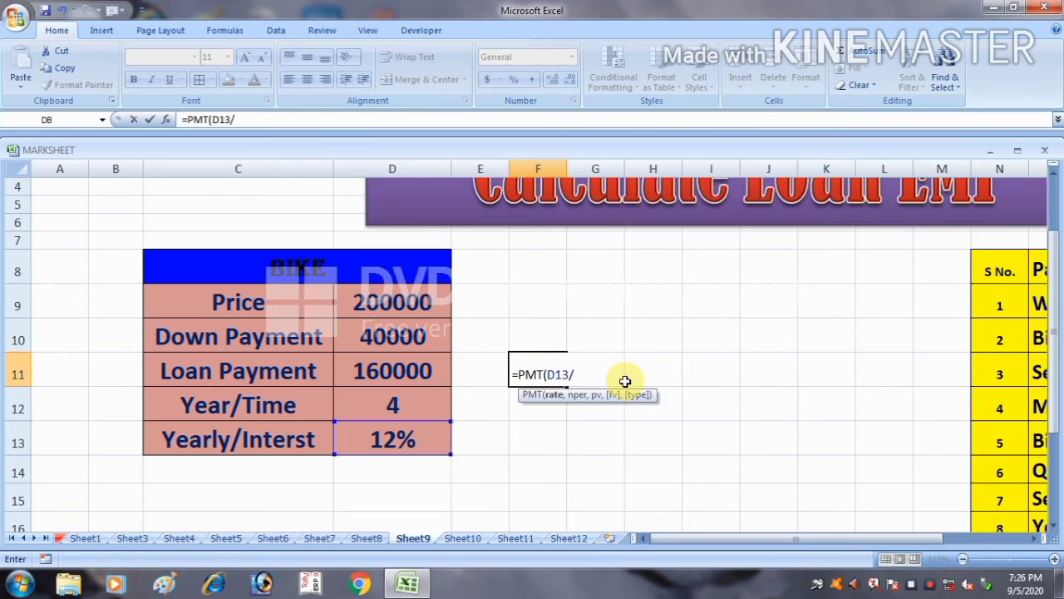
pyautogui.write('12,')
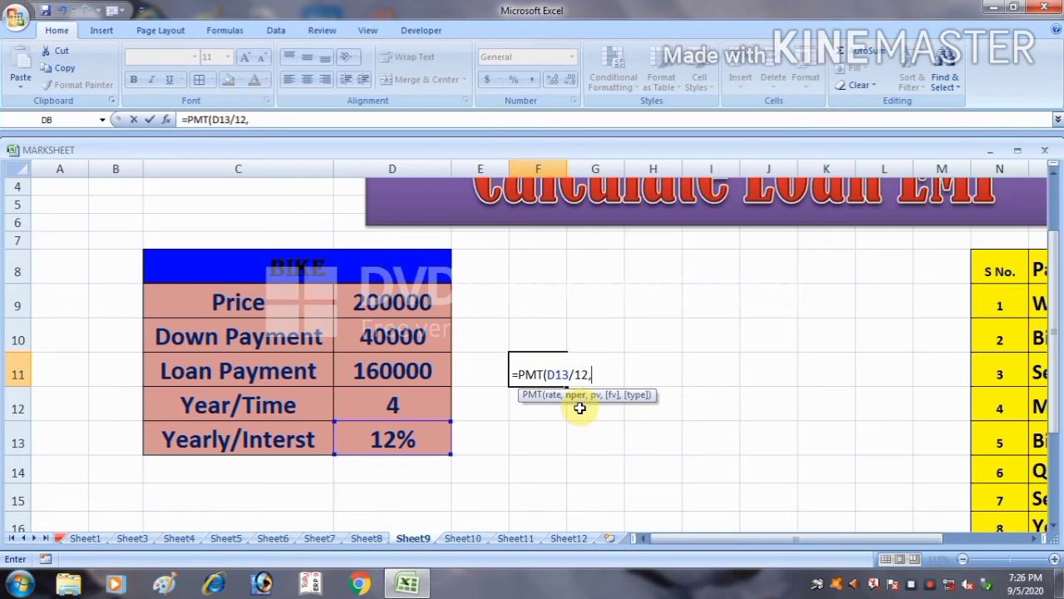
# Complete the F11 formula with D12*12 as the number of periods and D11 as the loan amount, and apply comma style to the result.
pyautogui.click(397, 405)
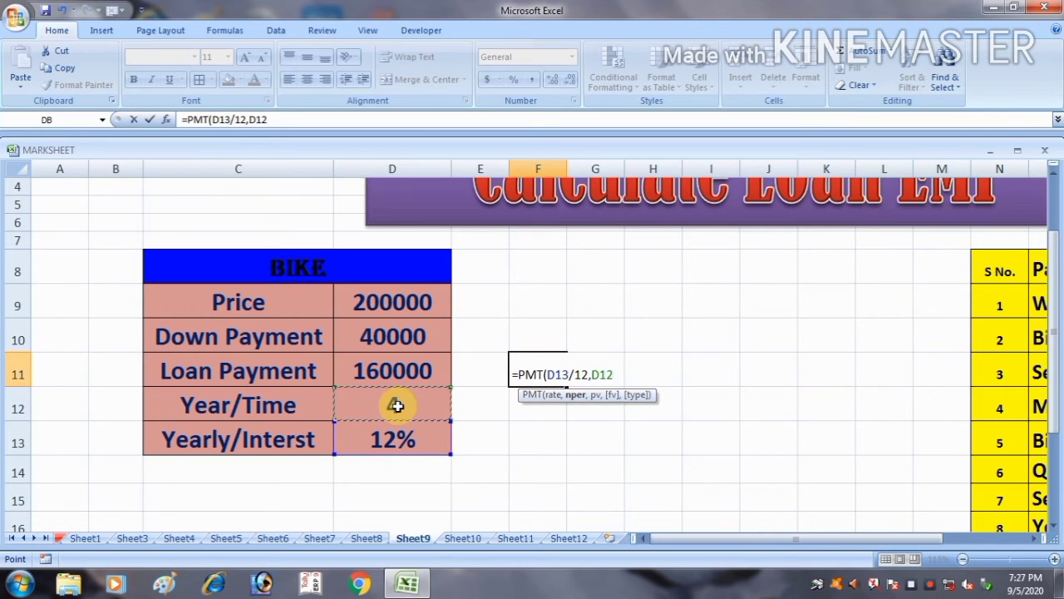
pyautogui.write('*12')
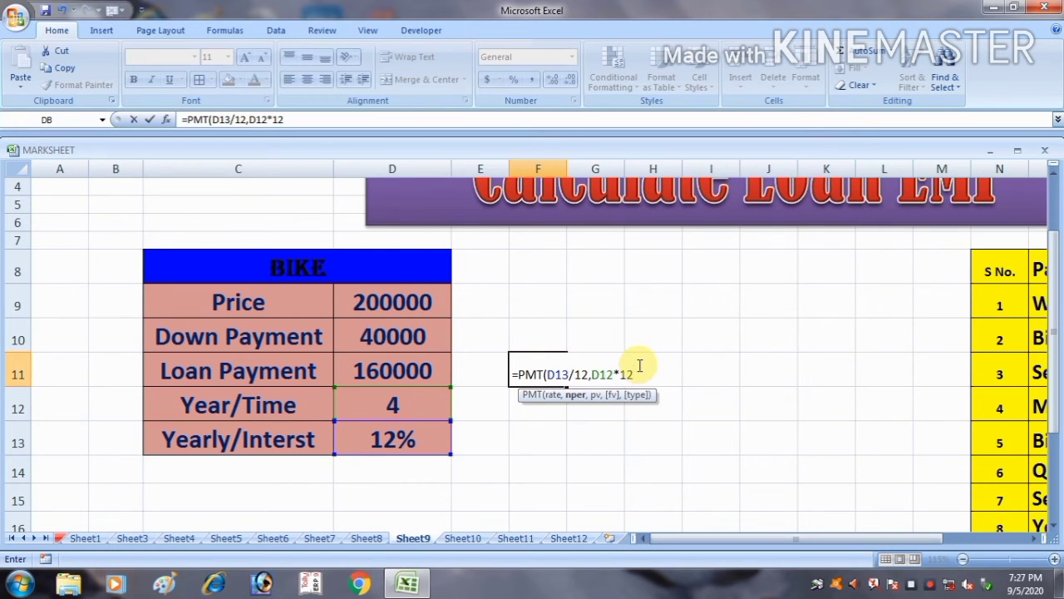
pyautogui.write(',')
pyautogui.scroll(1, 458, 207)
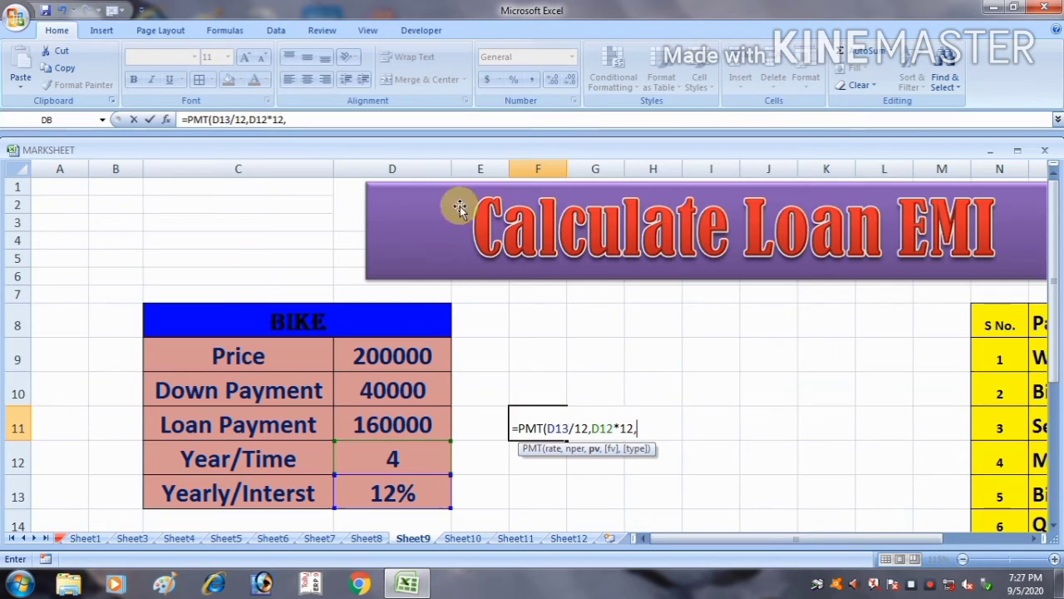
pyautogui.click(394, 424)
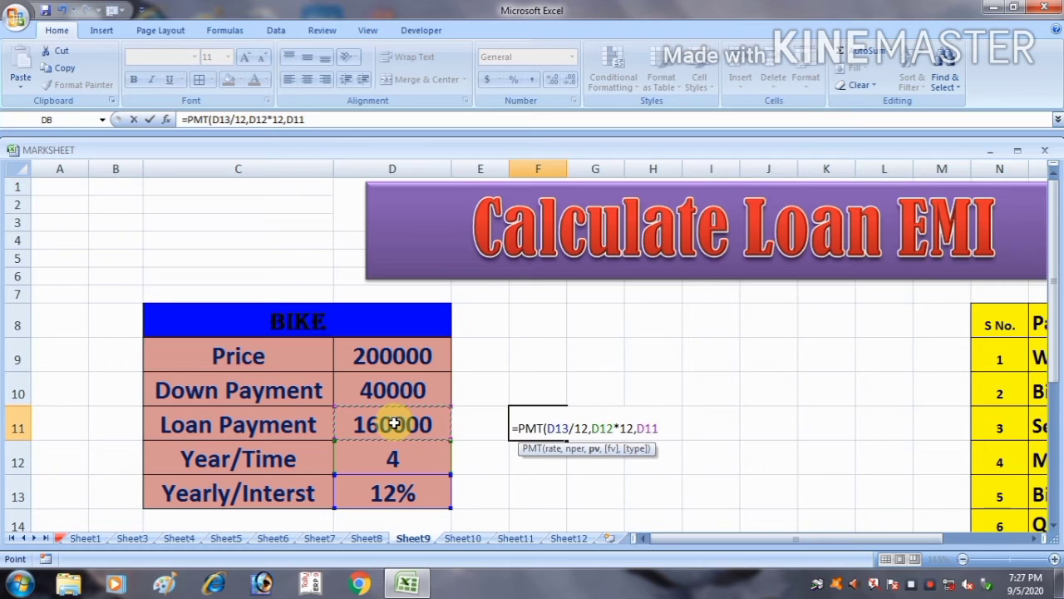
pyautogui.write(')')
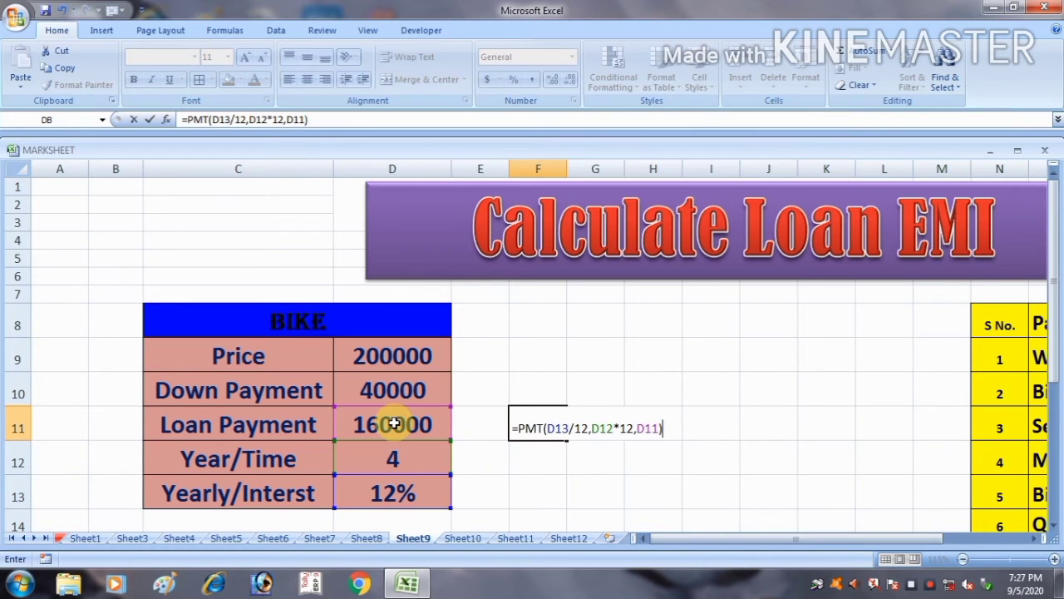
pyautogui.press('Return')
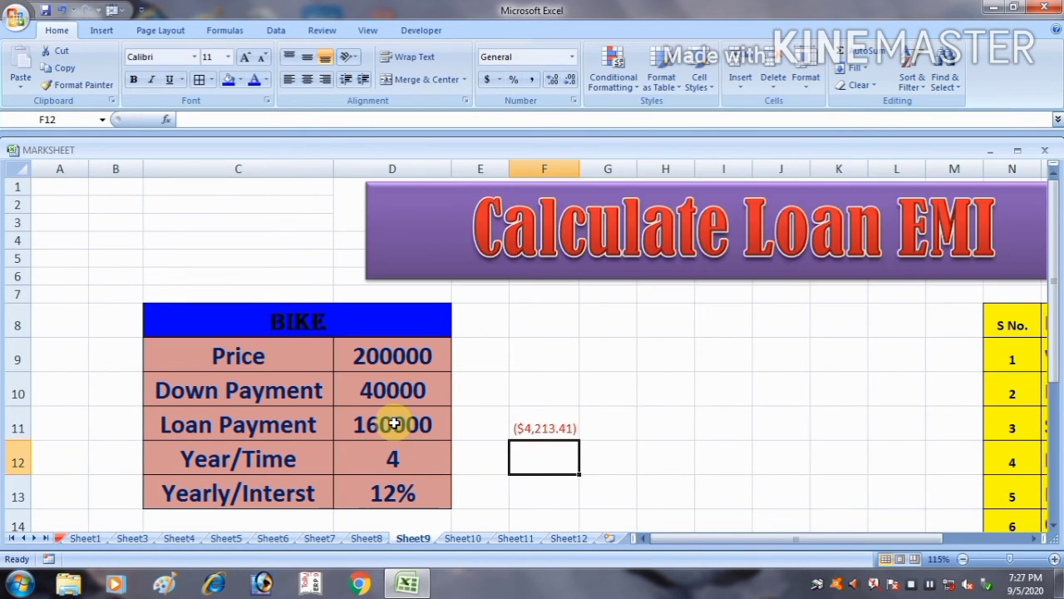
pyautogui.click(535, 424)
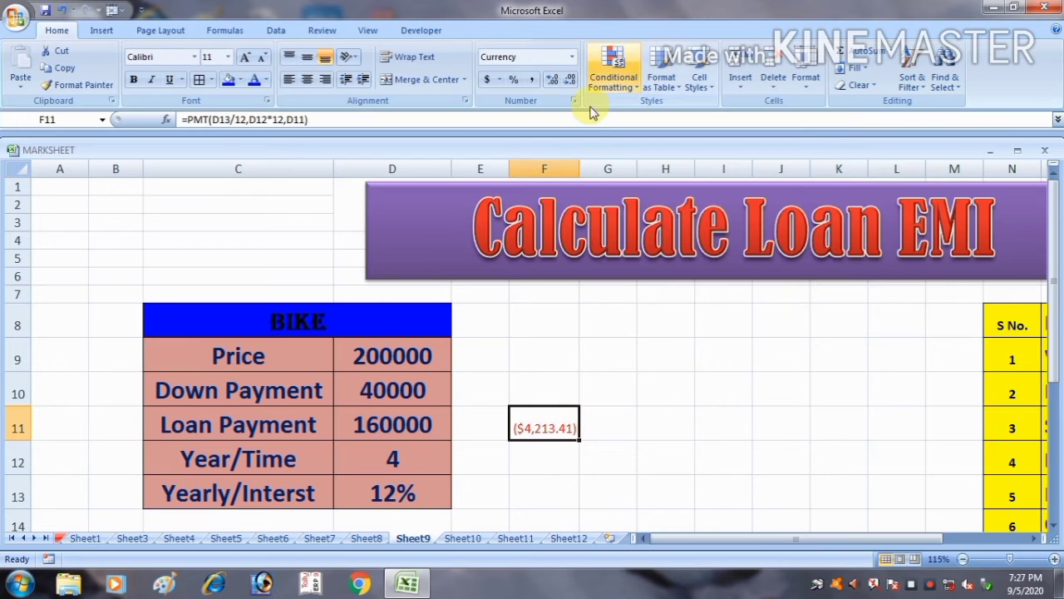
pyautogui.click(530, 79)
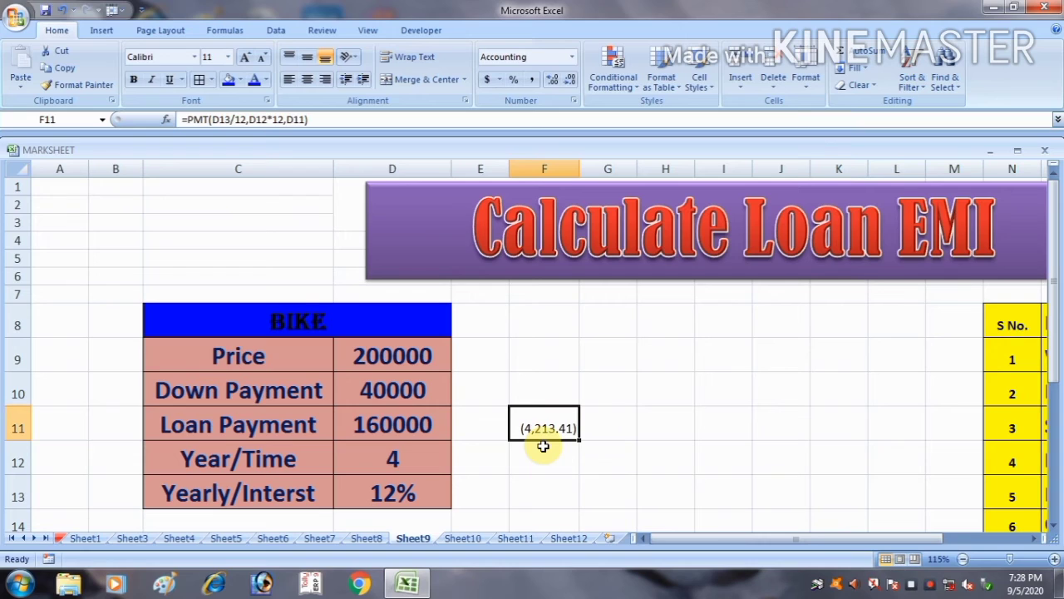
# Begin a PMT formula in cell F13 with the yearly interest in D13 divided by 1 as the rate.
pyautogui.click(542, 485)
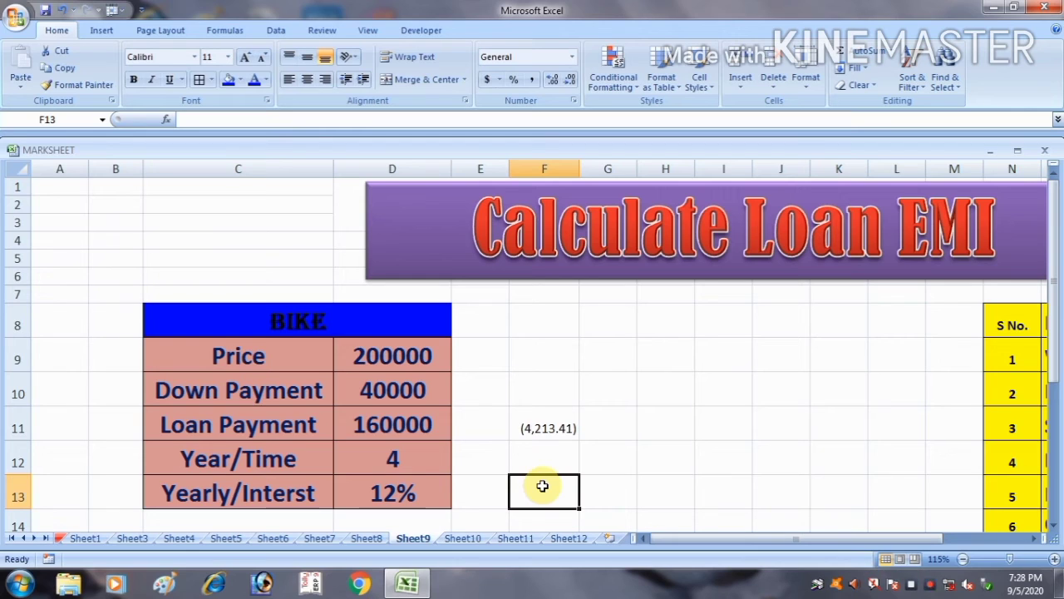
pyautogui.write('=')
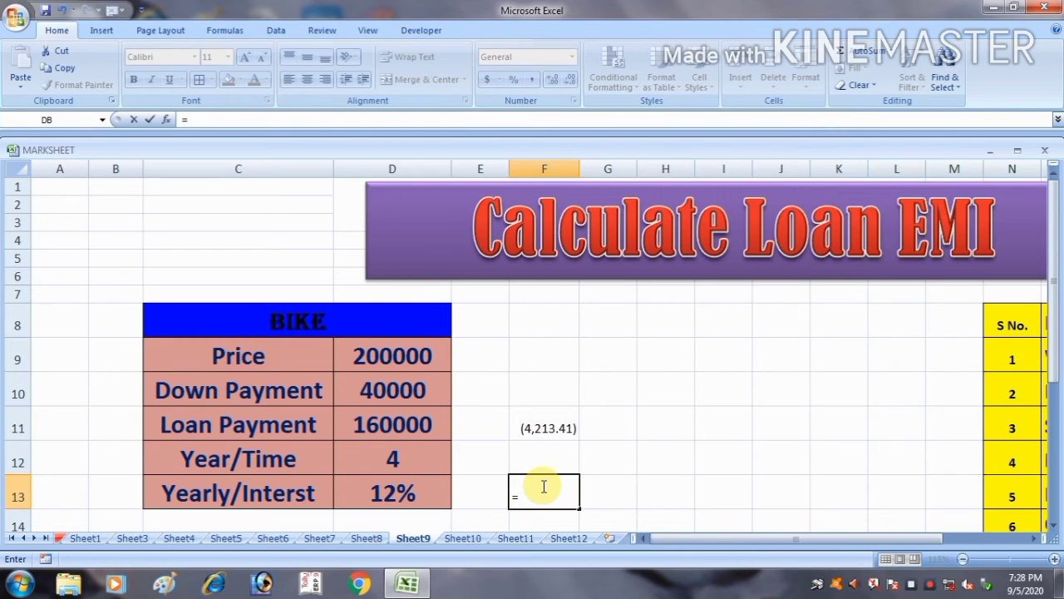
pyautogui.write('pmt')
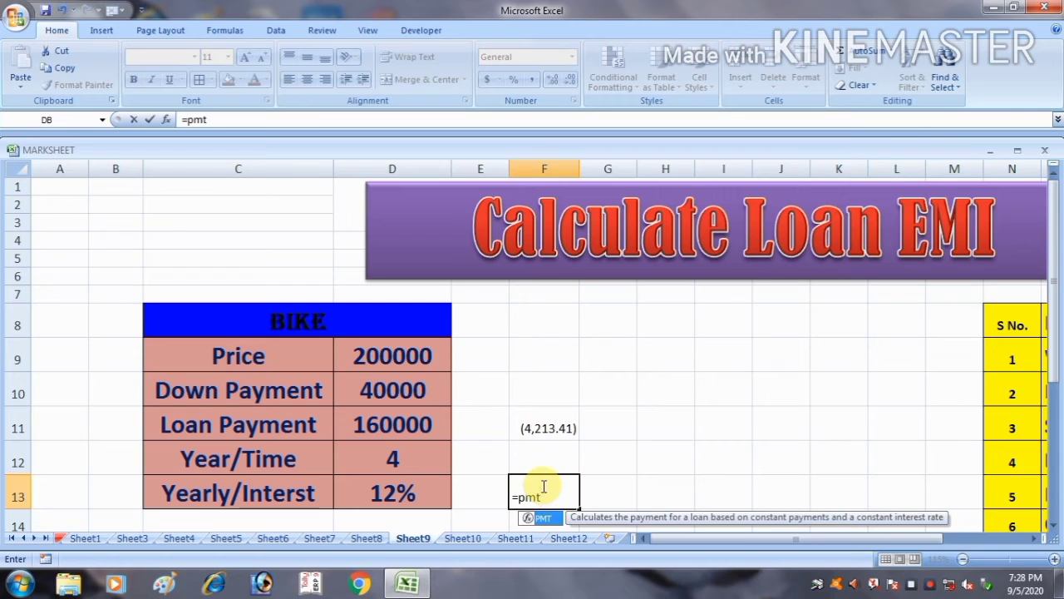
pyautogui.doubleClick(549, 518)
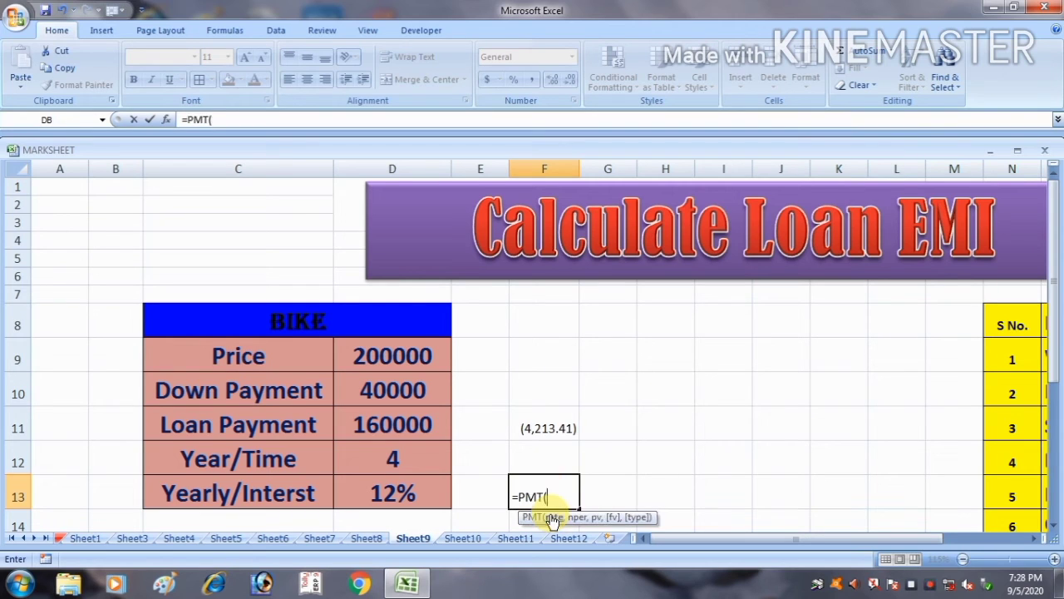
pyautogui.click(392, 494)
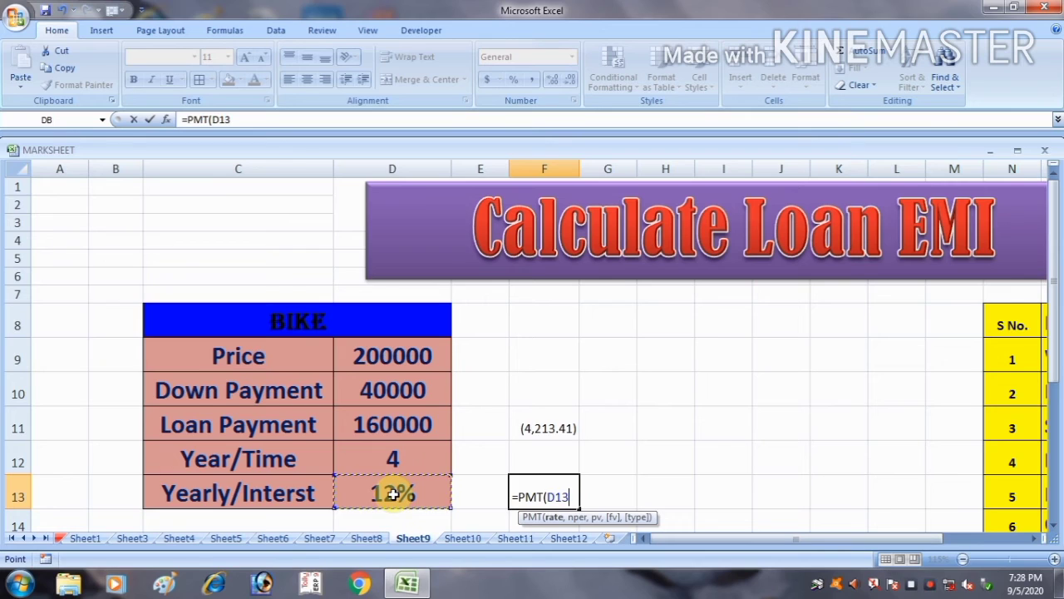
pyautogui.write('/1,')
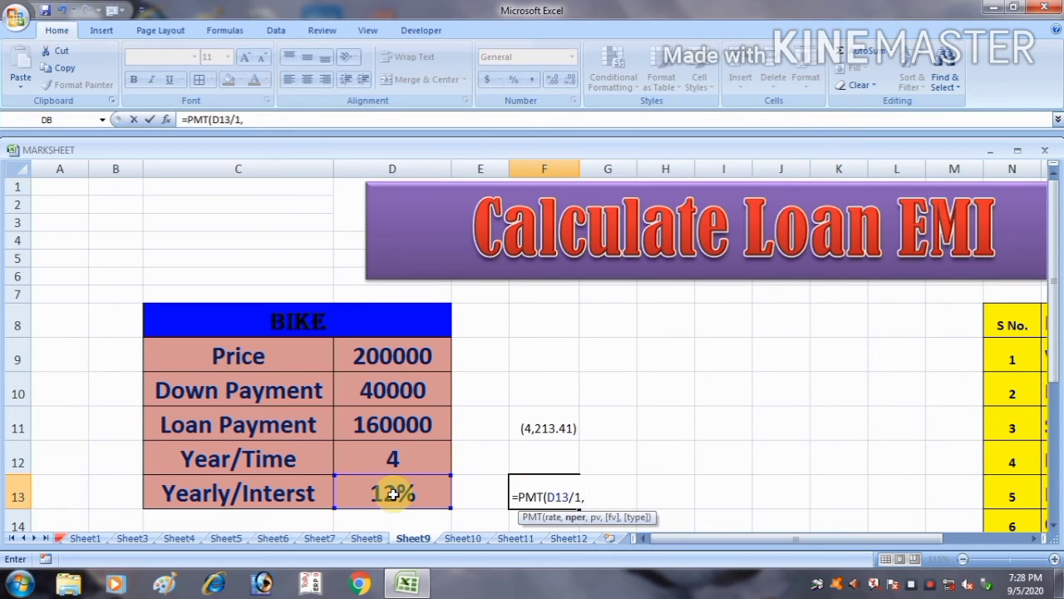
# Complete the F13 formula with D12*1 as the number of periods and D11 as the loan amount, and apply comma style to the result.
pyautogui.click(400, 457)
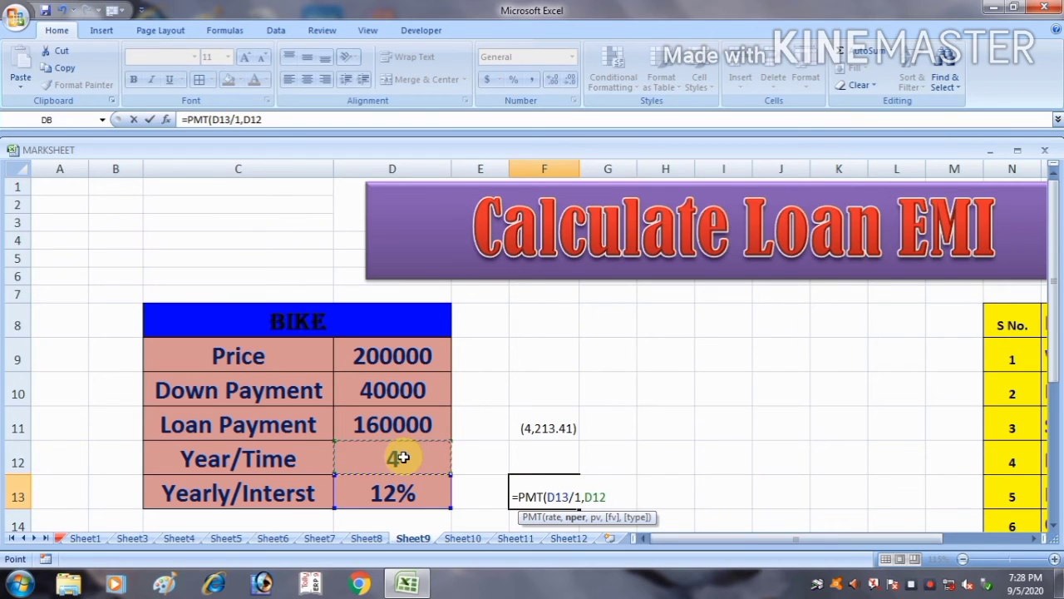
pyautogui.write('*1')
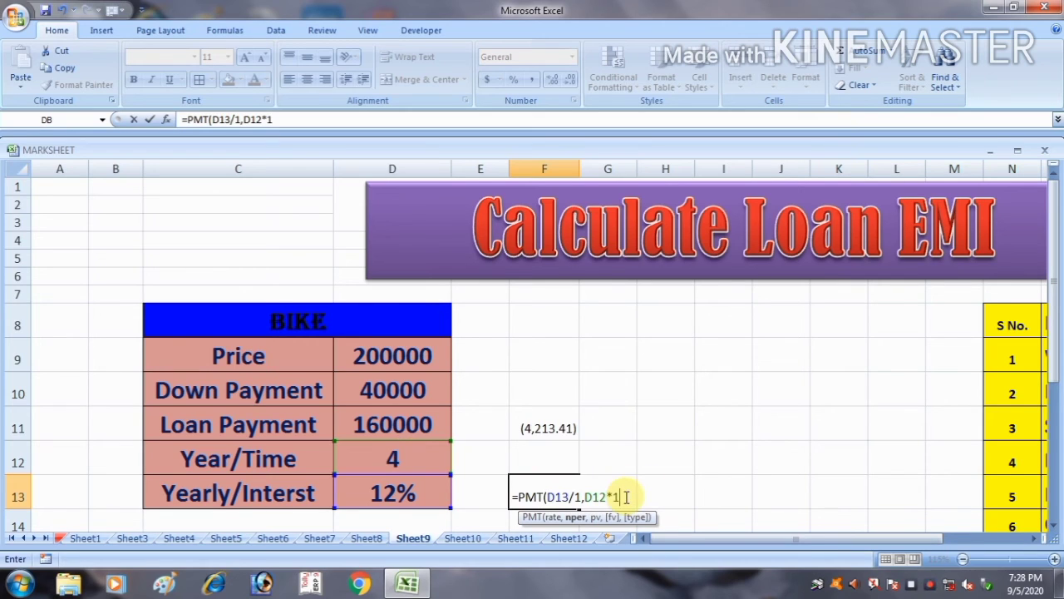
pyautogui.write(',')
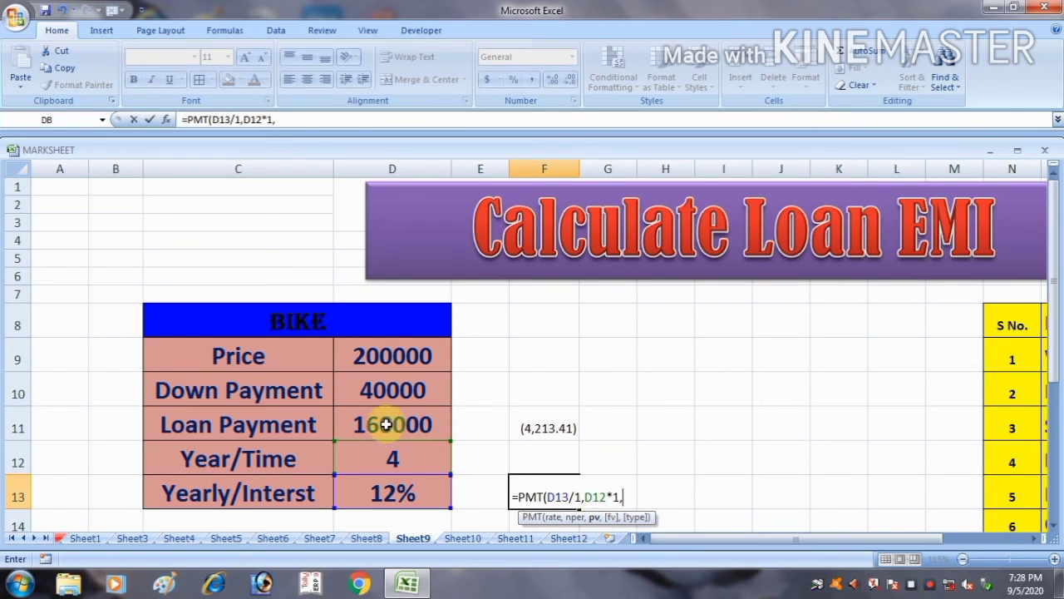
pyautogui.click(409, 424)
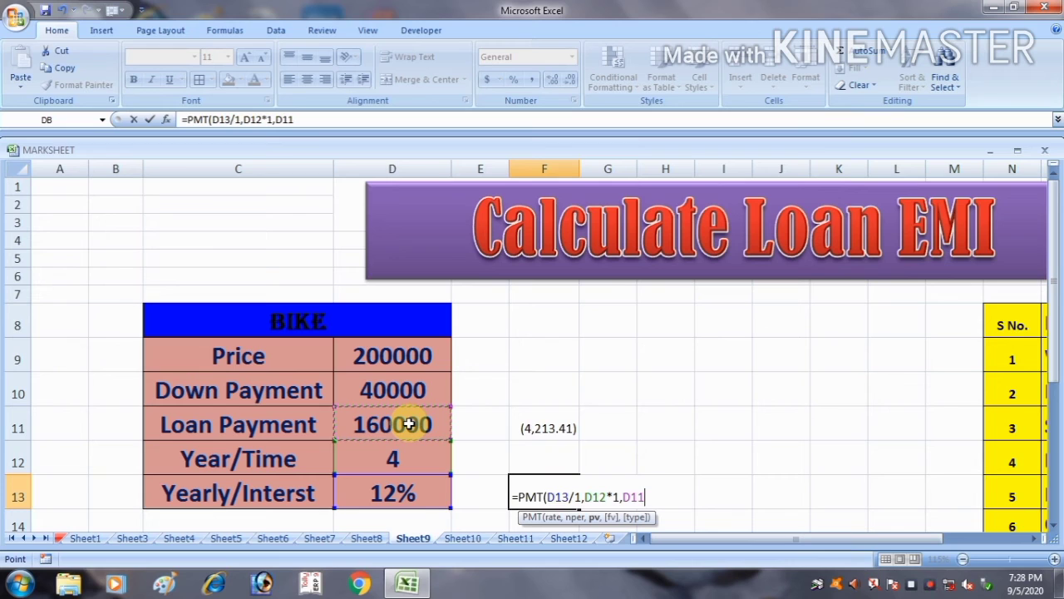
pyautogui.write(')')
pyautogui.press('Return')
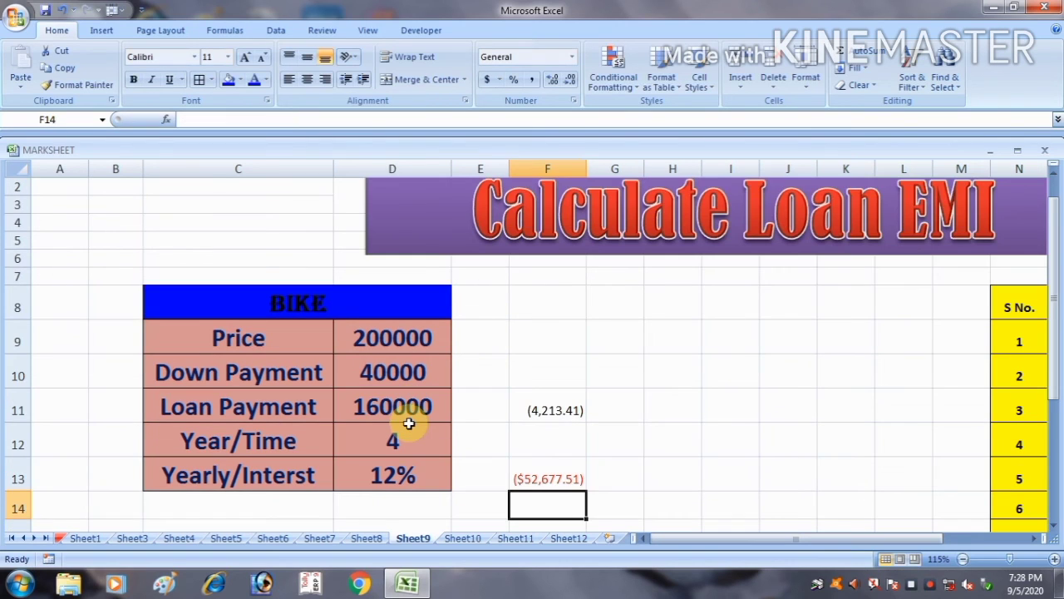
pyautogui.click(532, 478)
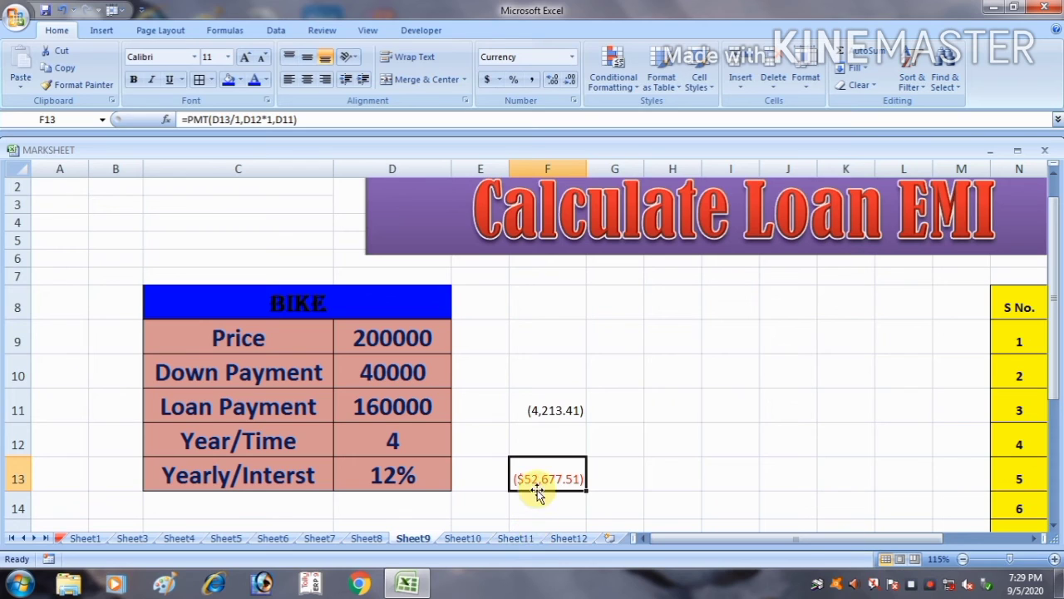
pyautogui.click(533, 79)
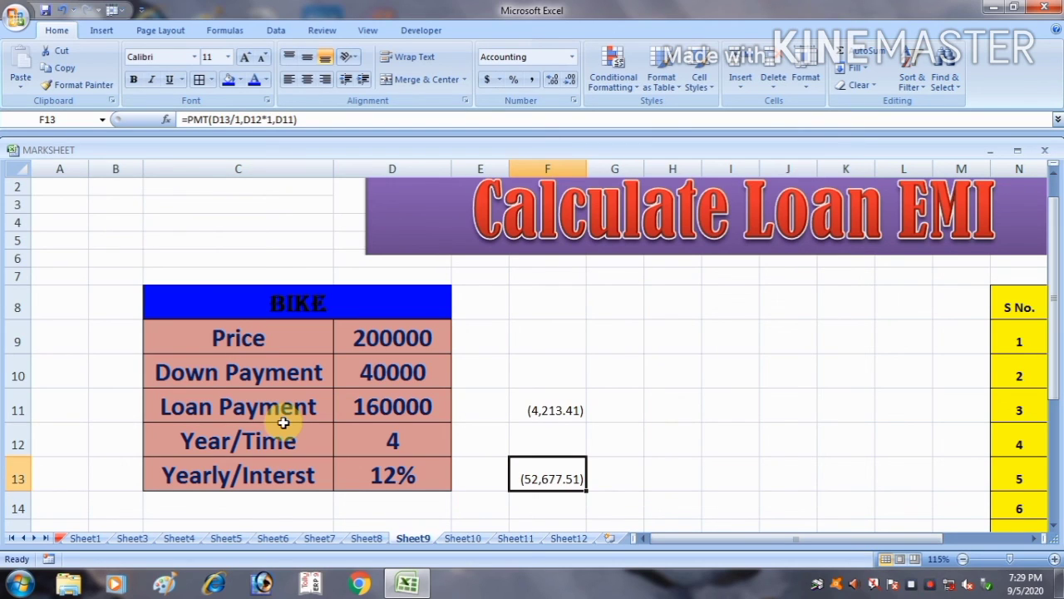
# Dismiss the Windows color scheme prompt without choosing an option.
pyautogui.scroll(1, 236, 496)
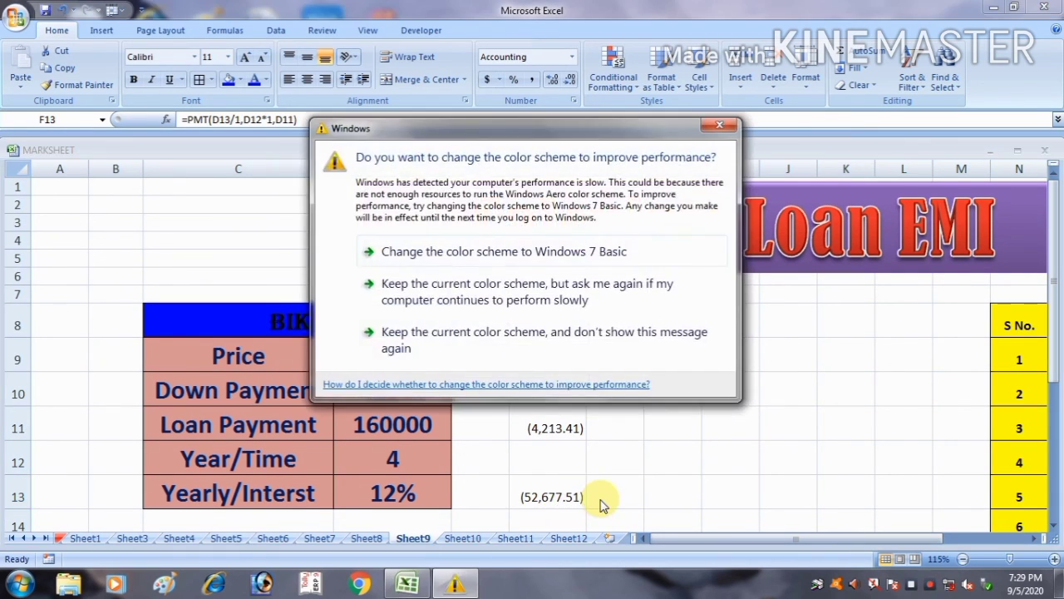
pyautogui.click(717, 124)
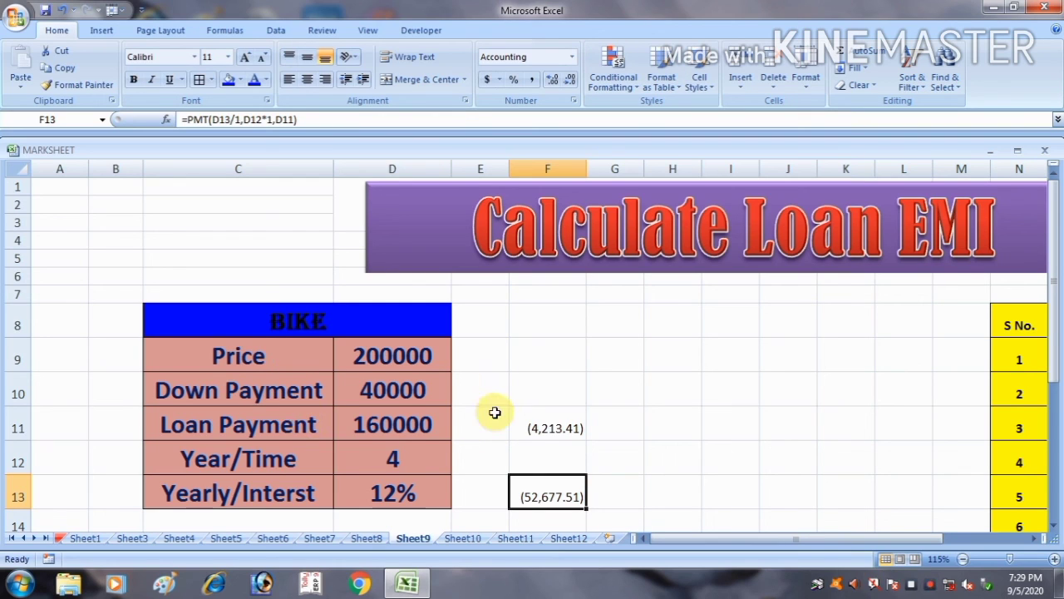
pyautogui.scroll(-1, 493, 412)
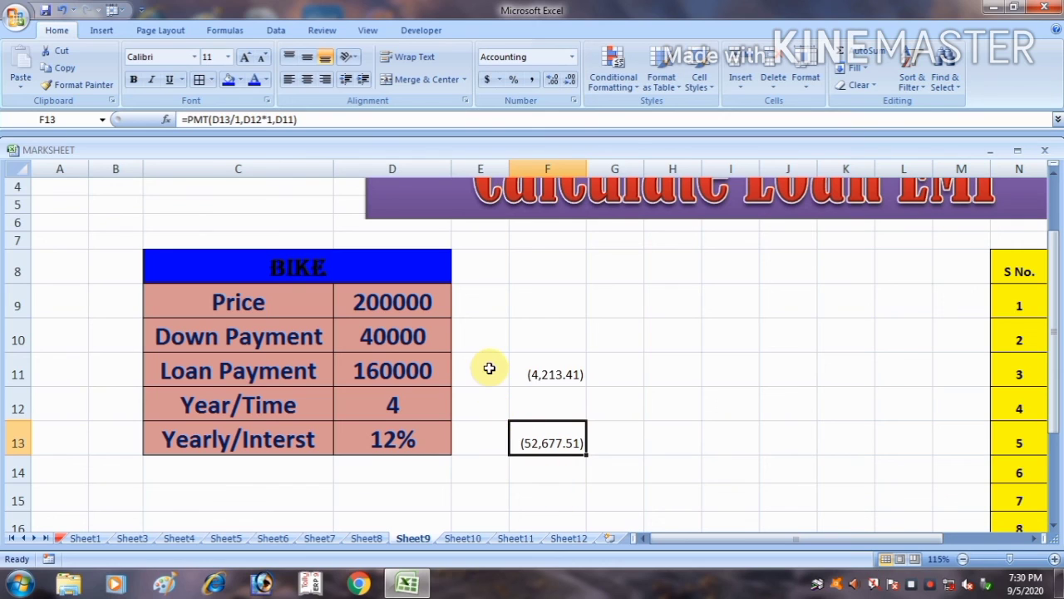
pyautogui.scroll(1, 494, 421)
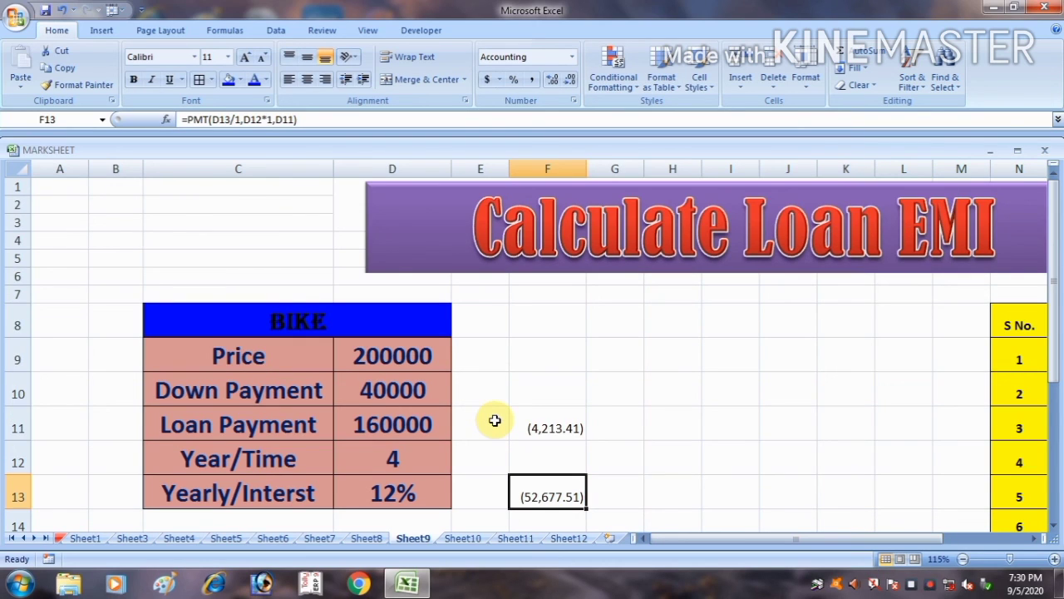